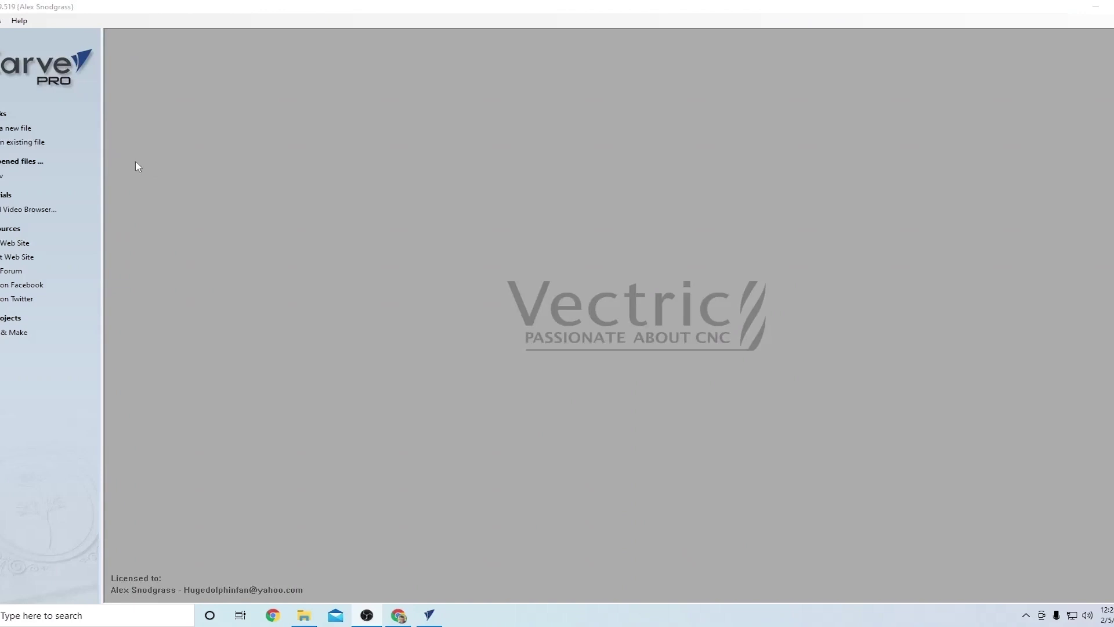
- Start a new job with 2.0-inch width and height and 0.75-inch material thickness
click(20, 131)
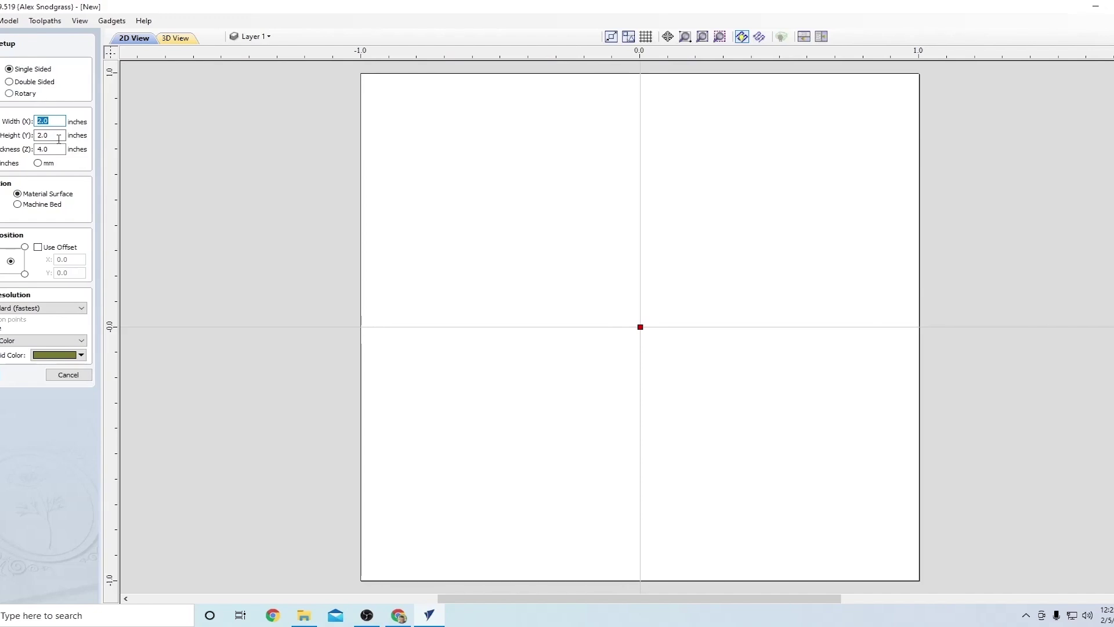
text(2.0)
key(Tab)
text(.)
- Confirm the job setup and import the 'bandsaw life logo' bitmap from Downloads
click(12, 375)
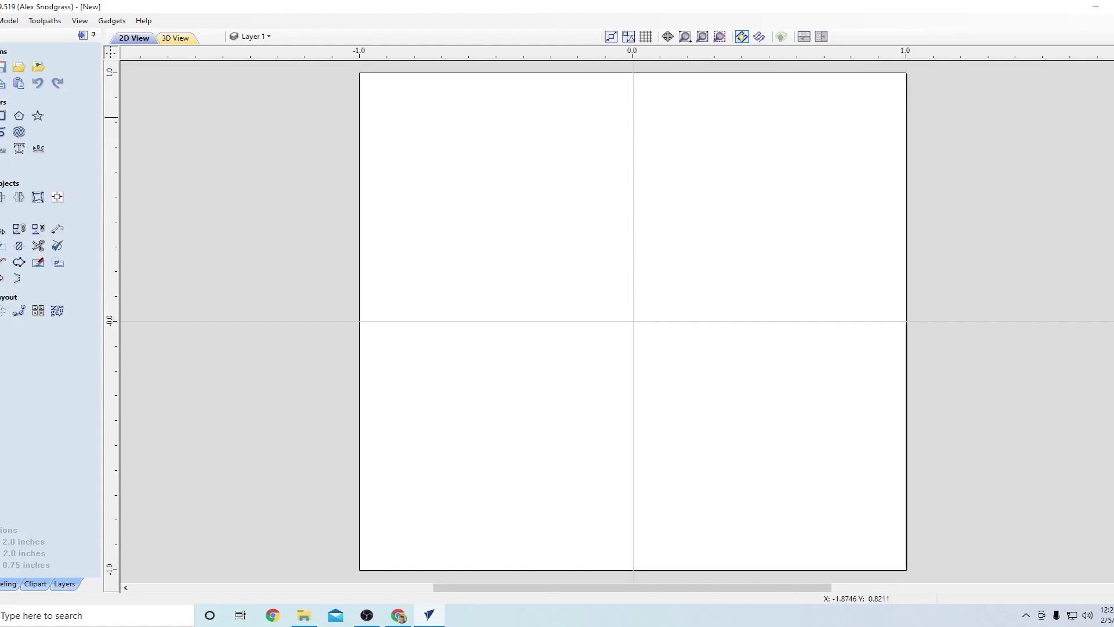
click(1, 21)
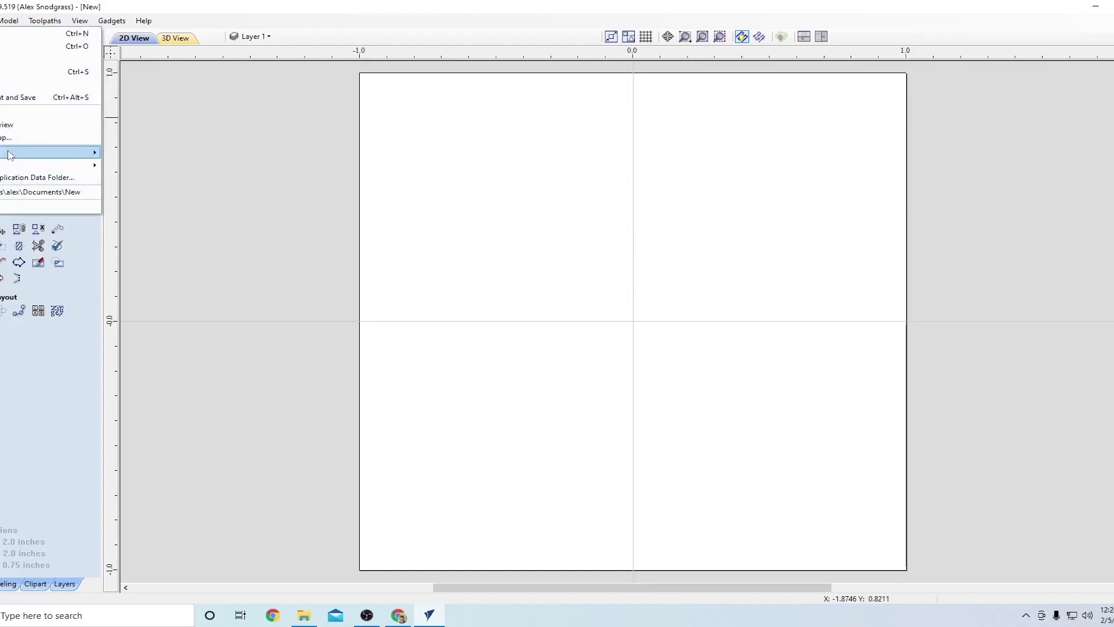
mouse_move(10, 154)
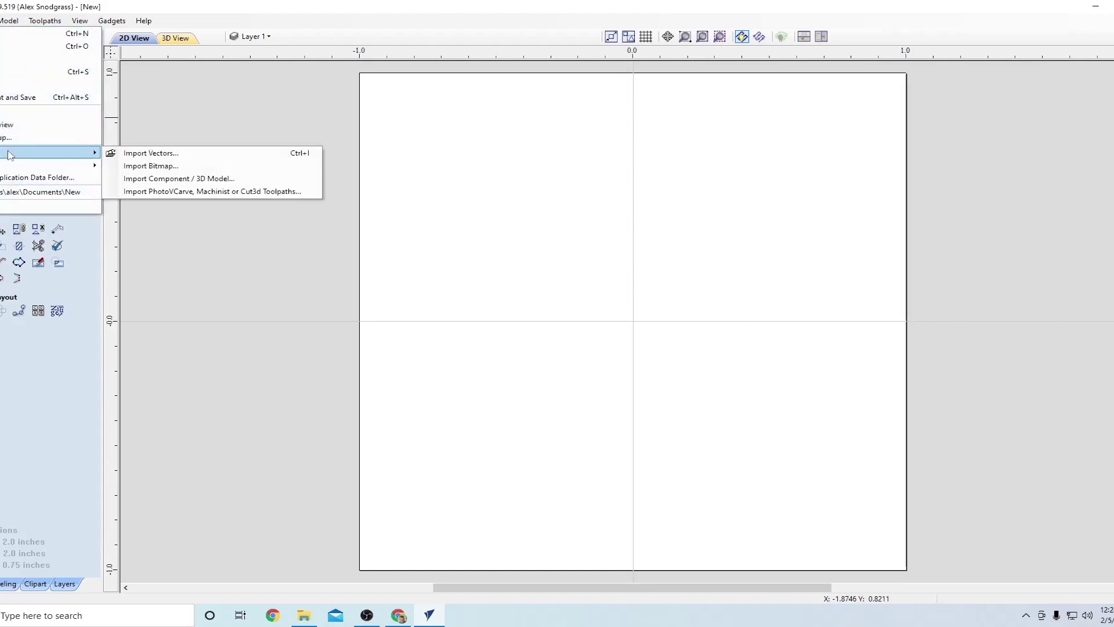
click(182, 171)
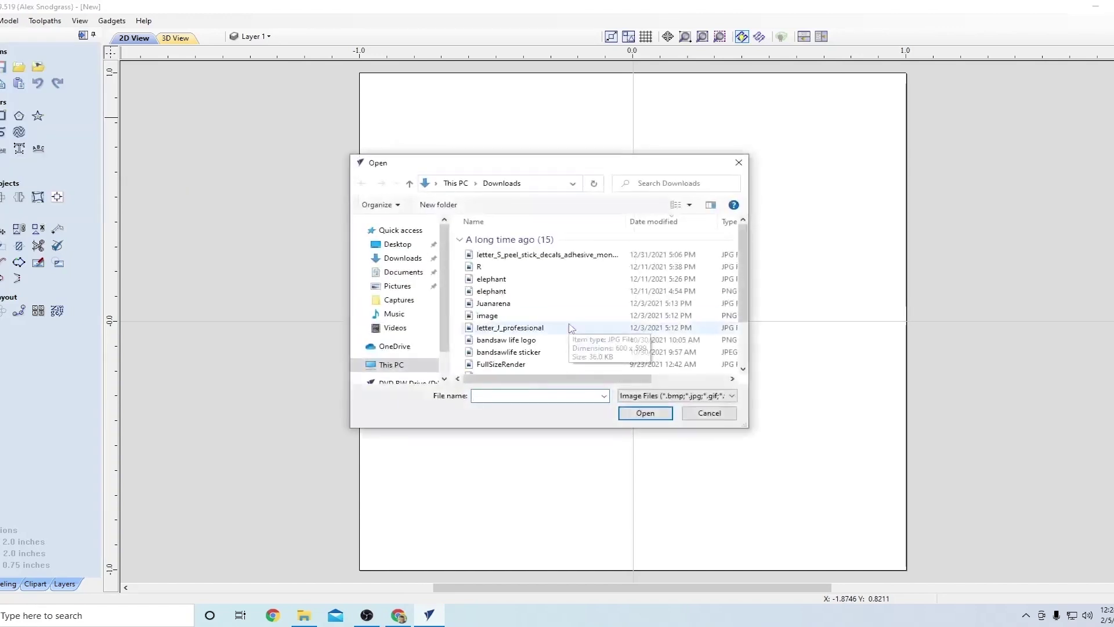
click(508, 340)
click(634, 409)
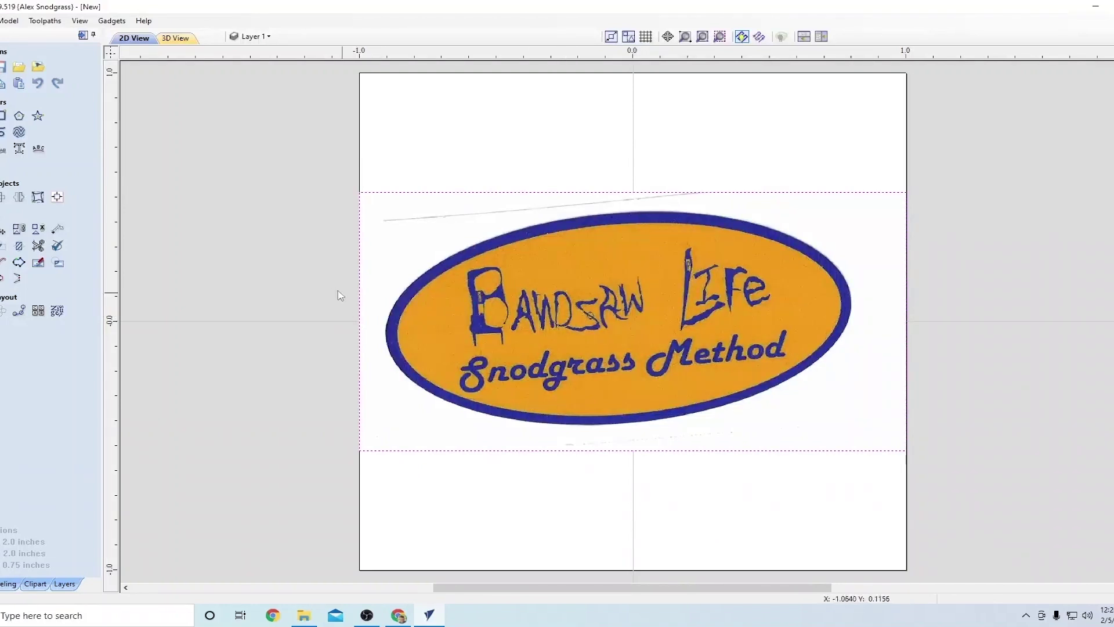
- Trace the selected logo bitmap, preview the outlines, and apply to create the vectors
click(539, 281)
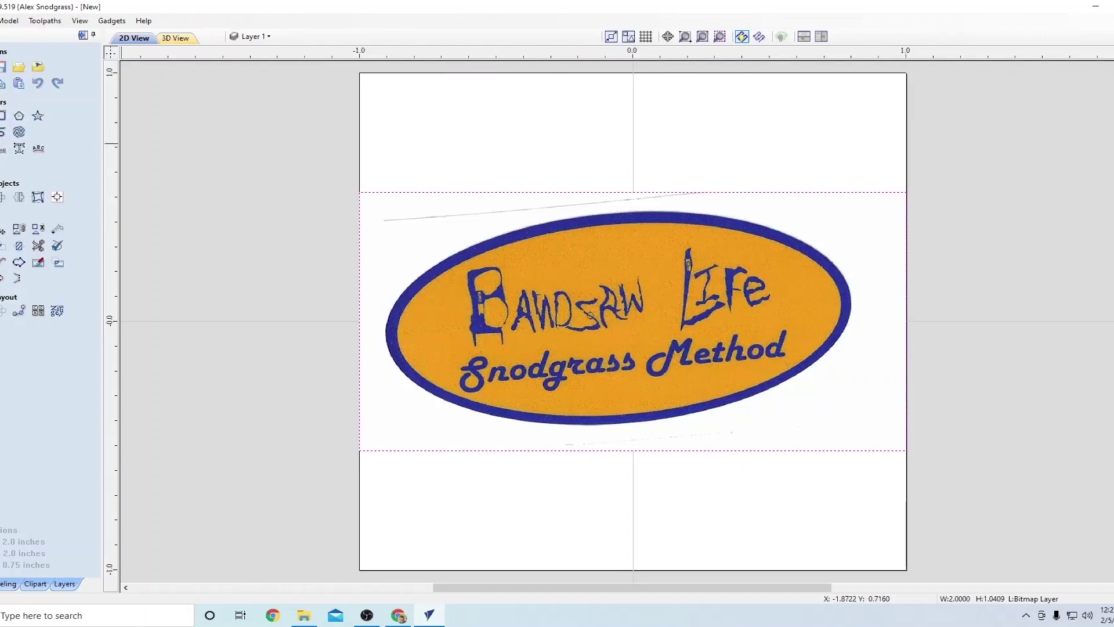
click(19, 174)
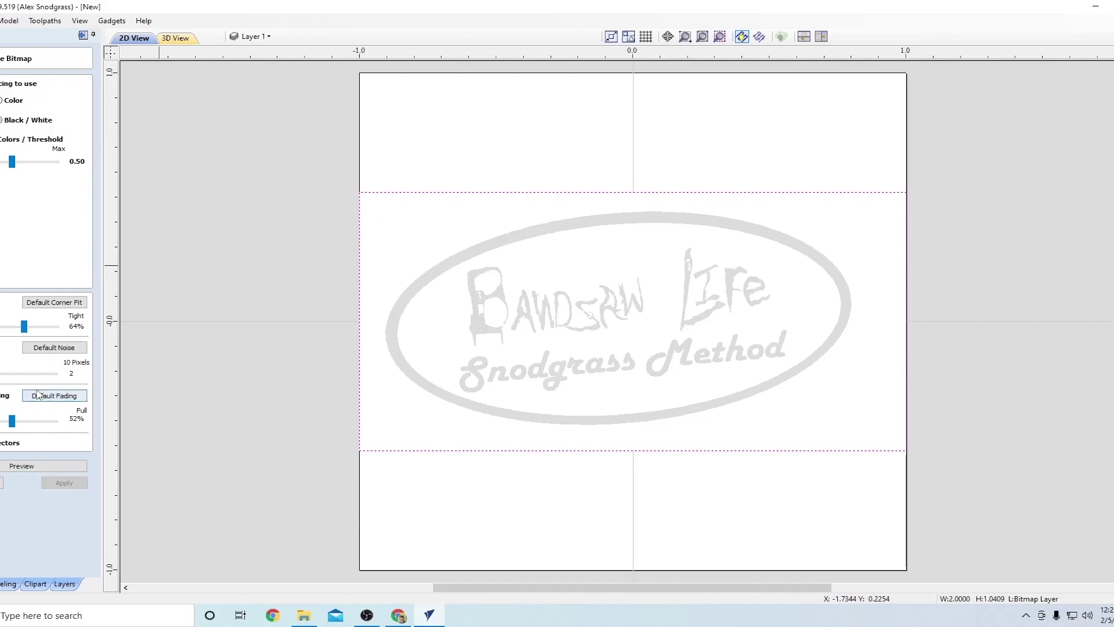
click(22, 467)
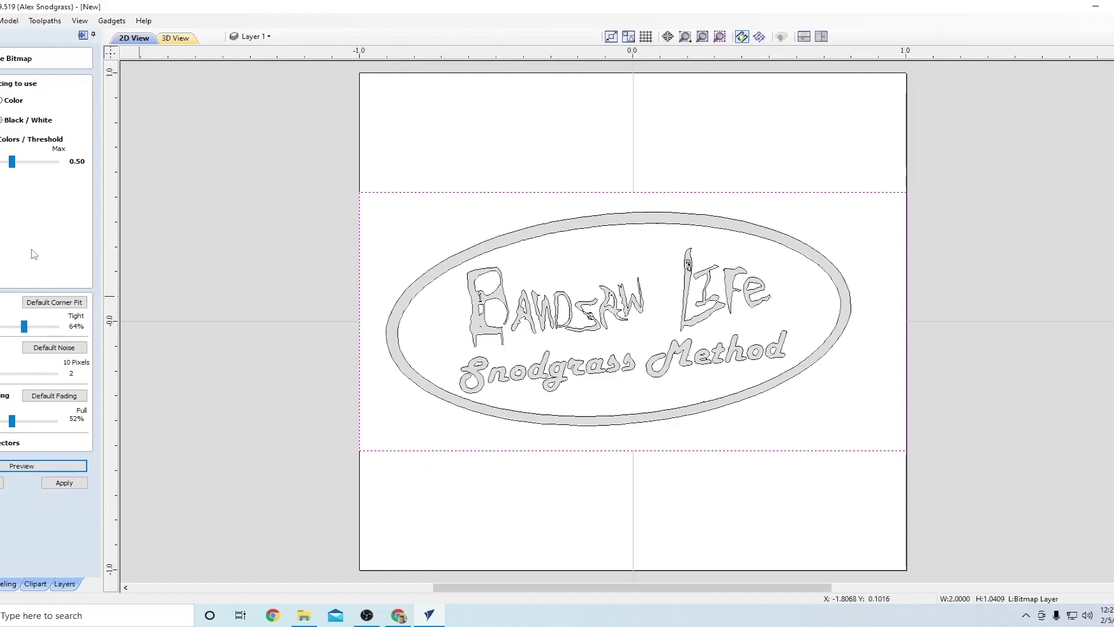
click(71, 484)
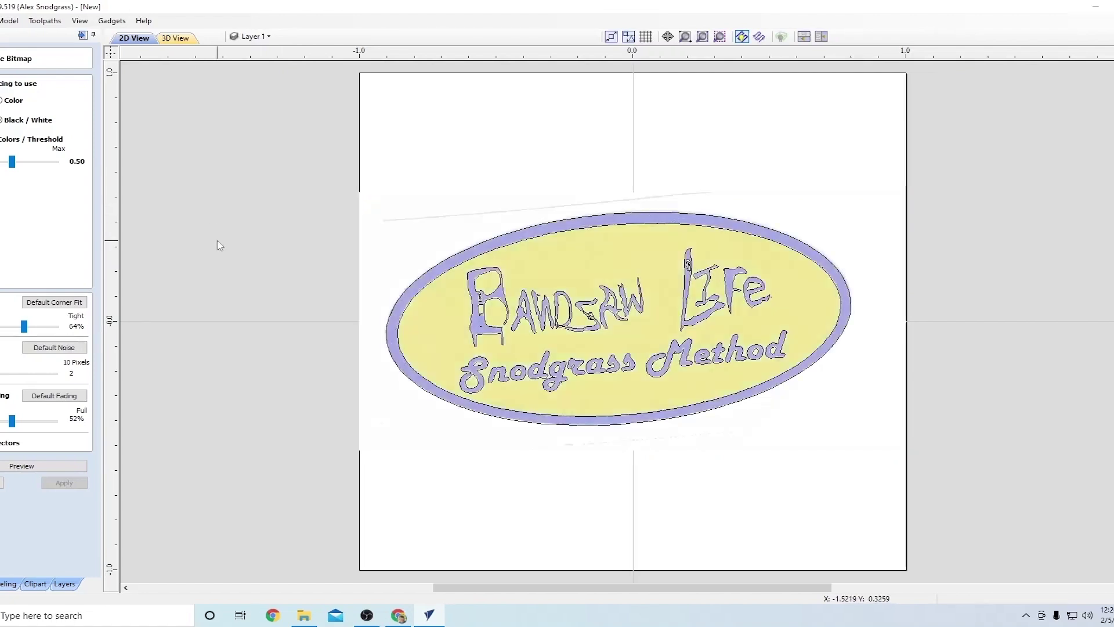
click(606, 230)
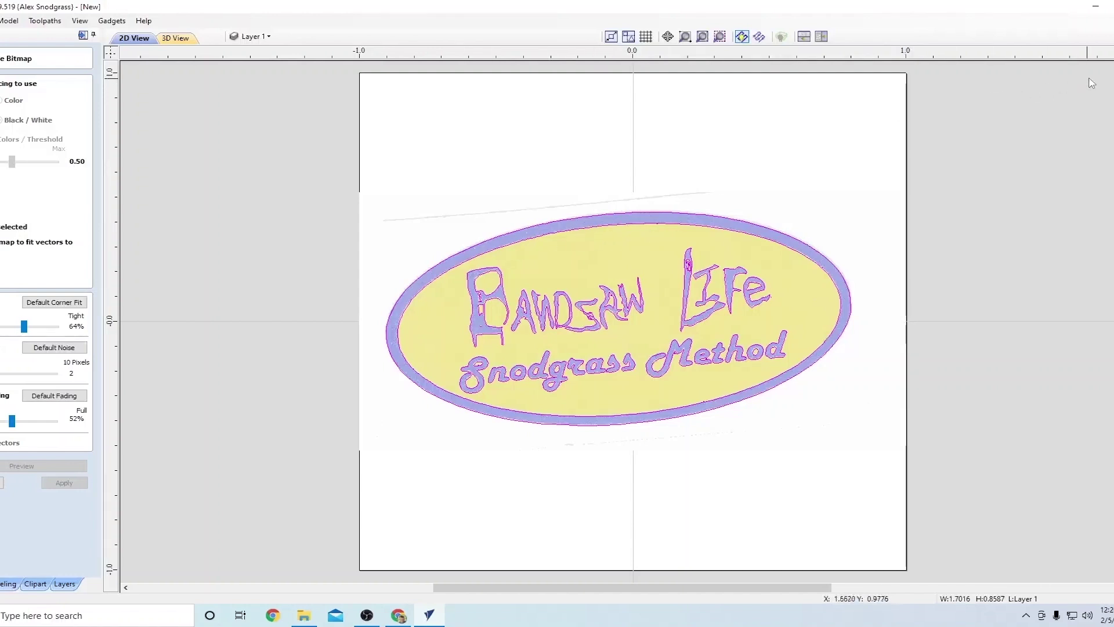
- Start a V-Carve/Engraving toolpath and choose the V-Bit (90 deg 0.5") as its tool
mouse_move(1109, 63)
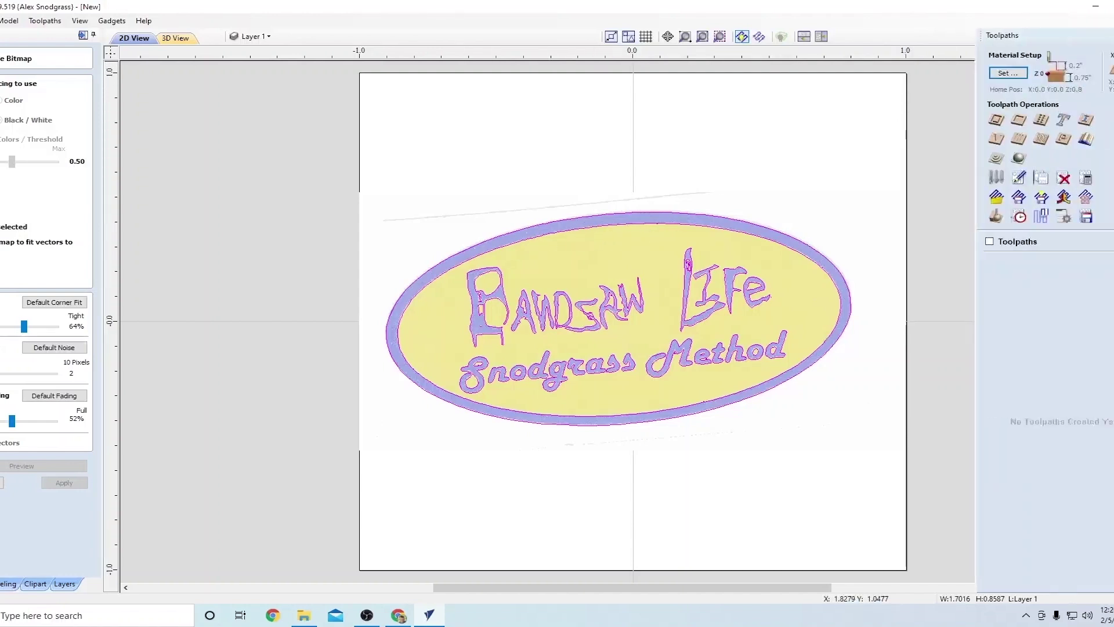
click(996, 141)
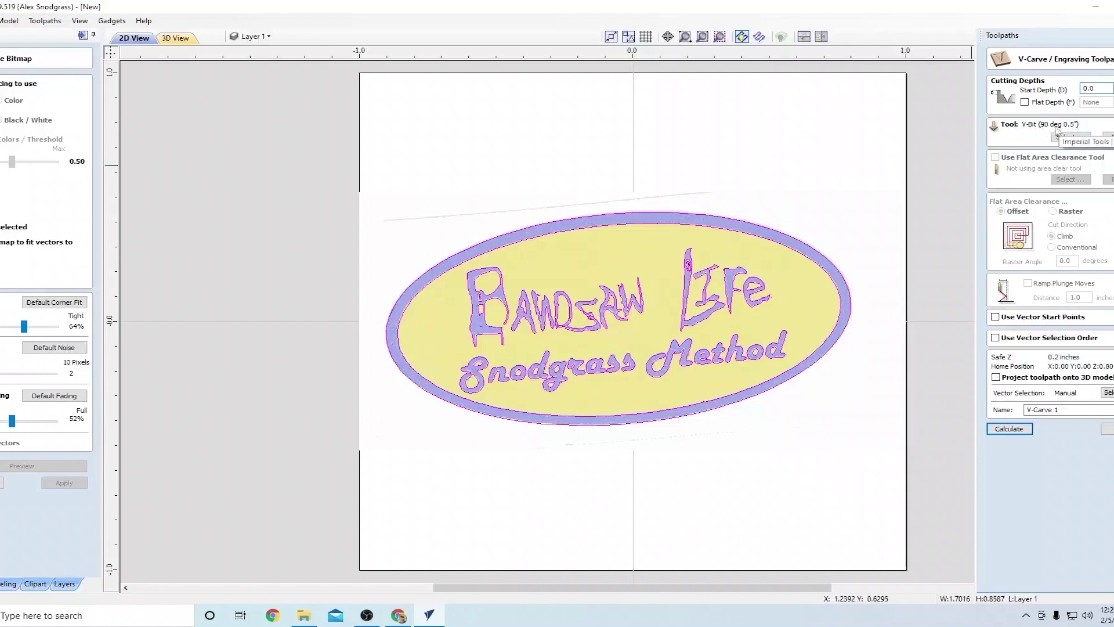
click(1057, 138)
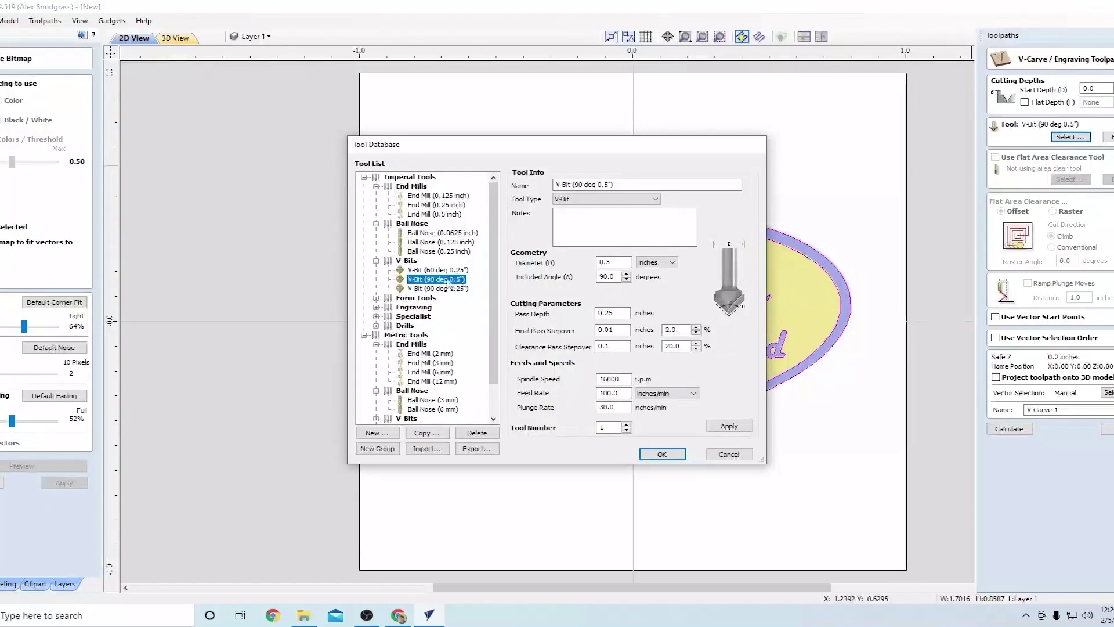
click(662, 454)
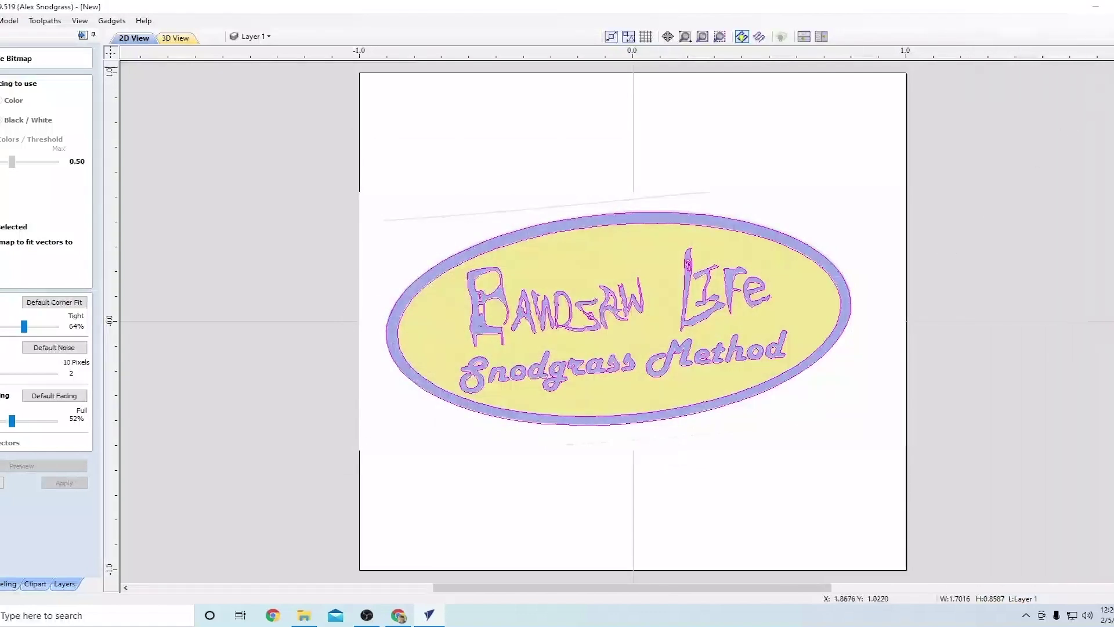
mouse_move(1109, 69)
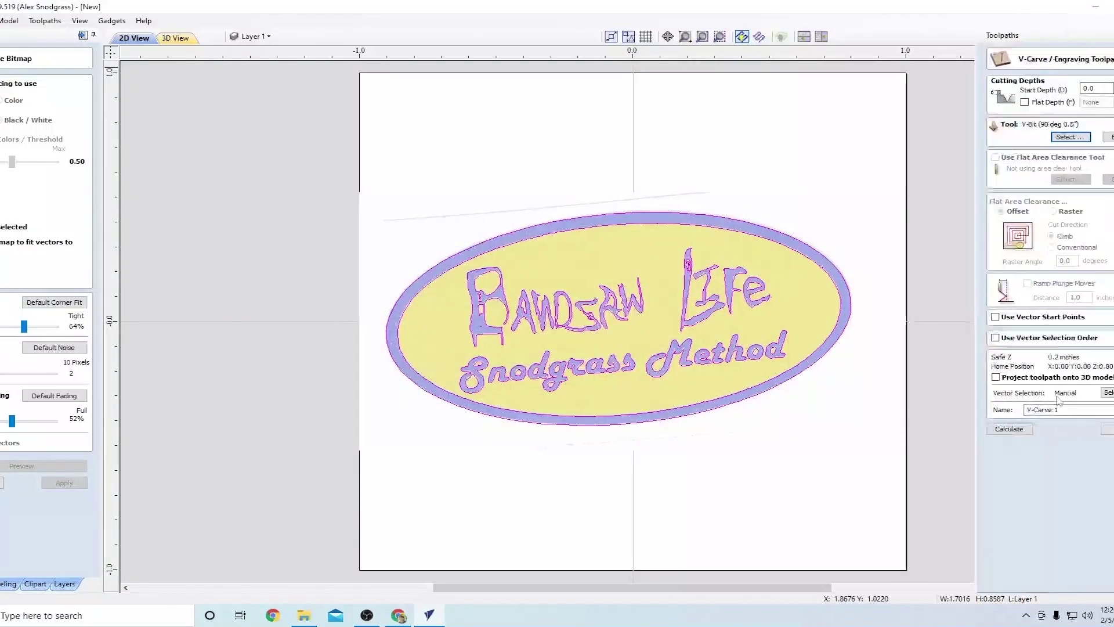
- Calculate the V-Carve 1 toolpath and tilt the 3D board to inspect it
click(1012, 434)
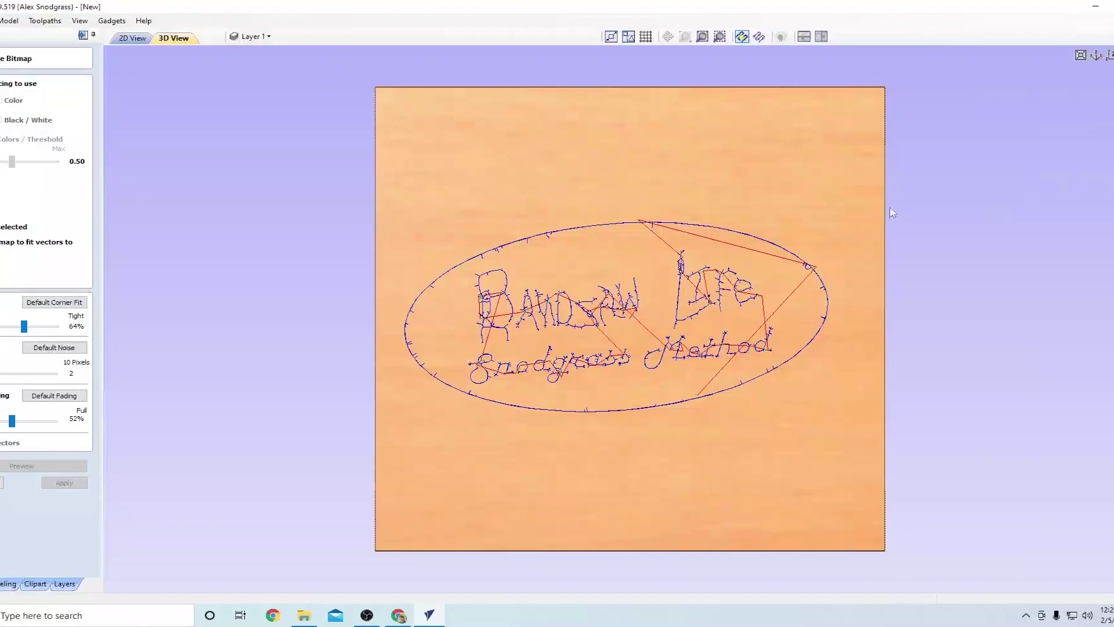
drag(890, 211, 672, 456)
scroll(713, 416, up, 3)
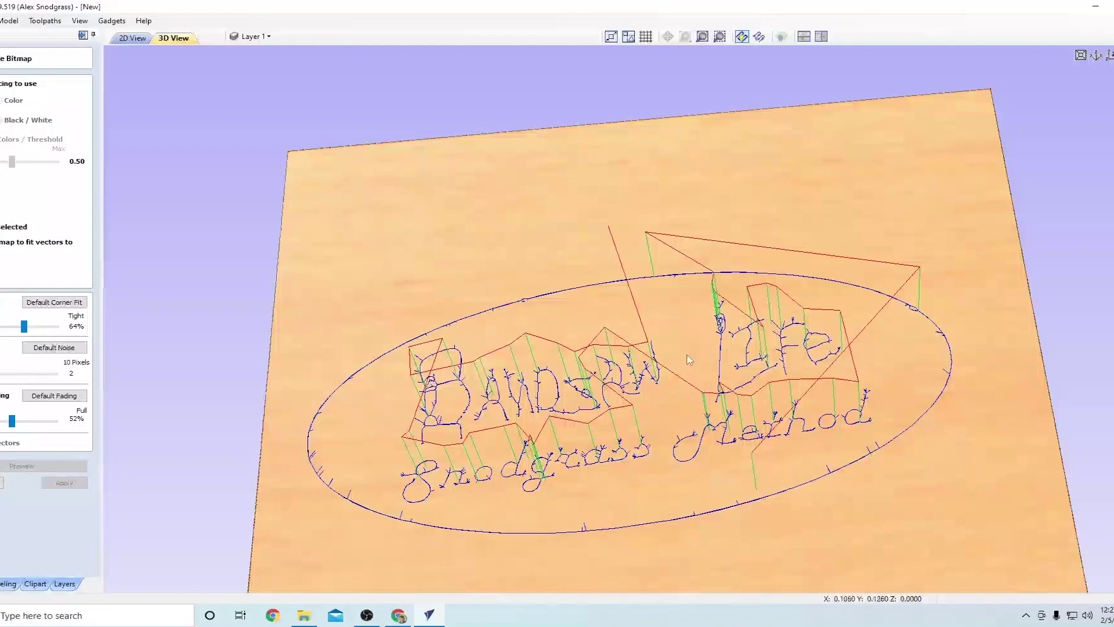
drag(706, 415, 792, 424)
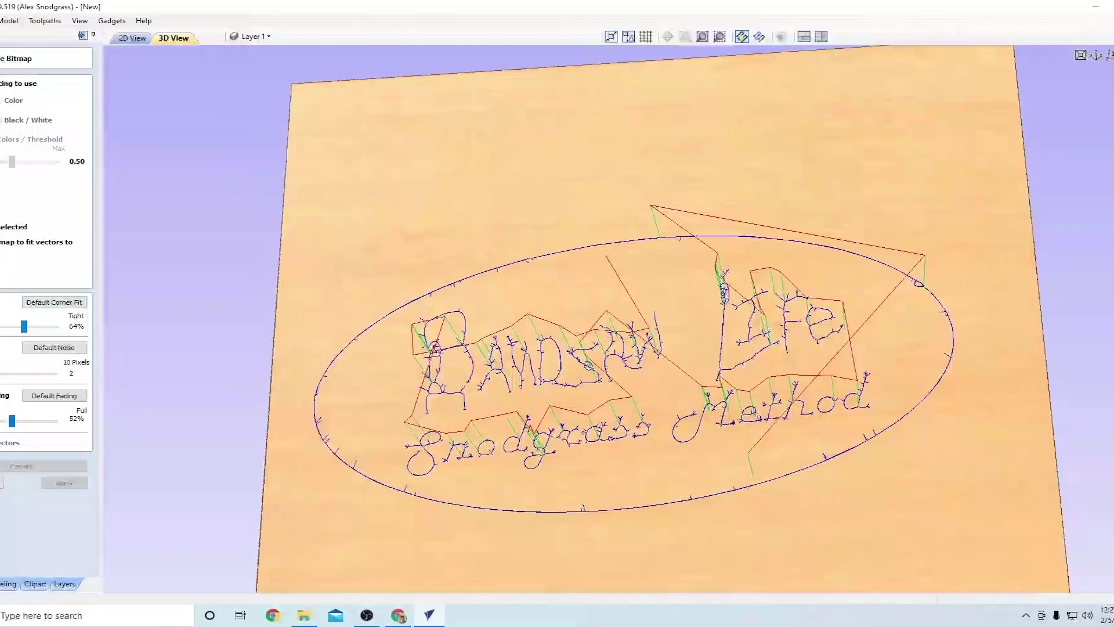
mouse_move(1110, 290)
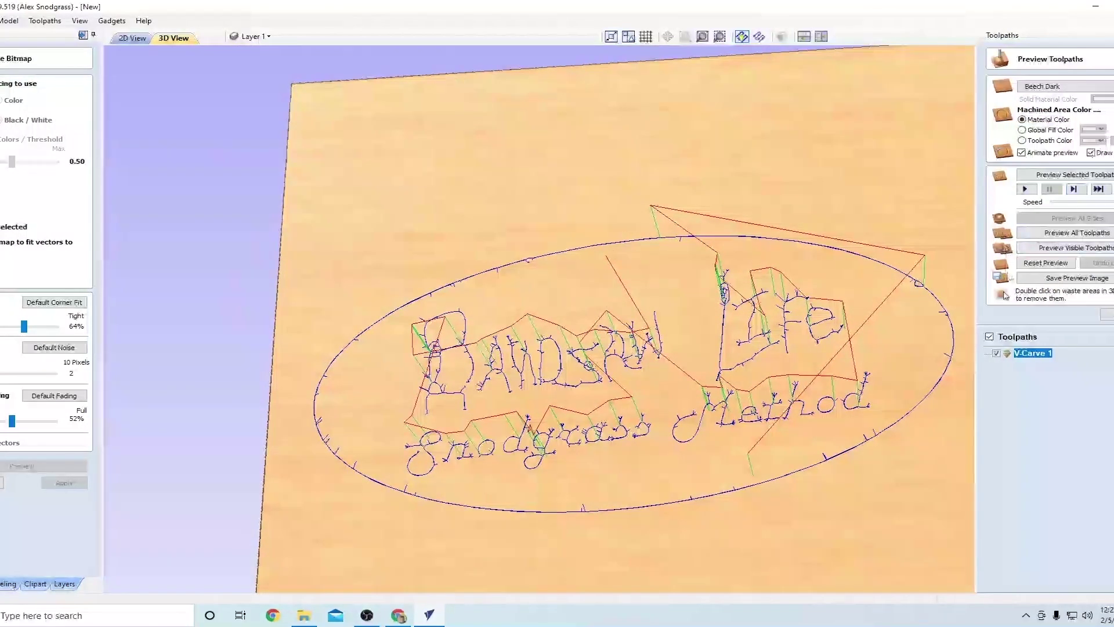
- Render the V-Carve 1 preview, zoom to inspect the carved logo, and close the form
click(1047, 175)
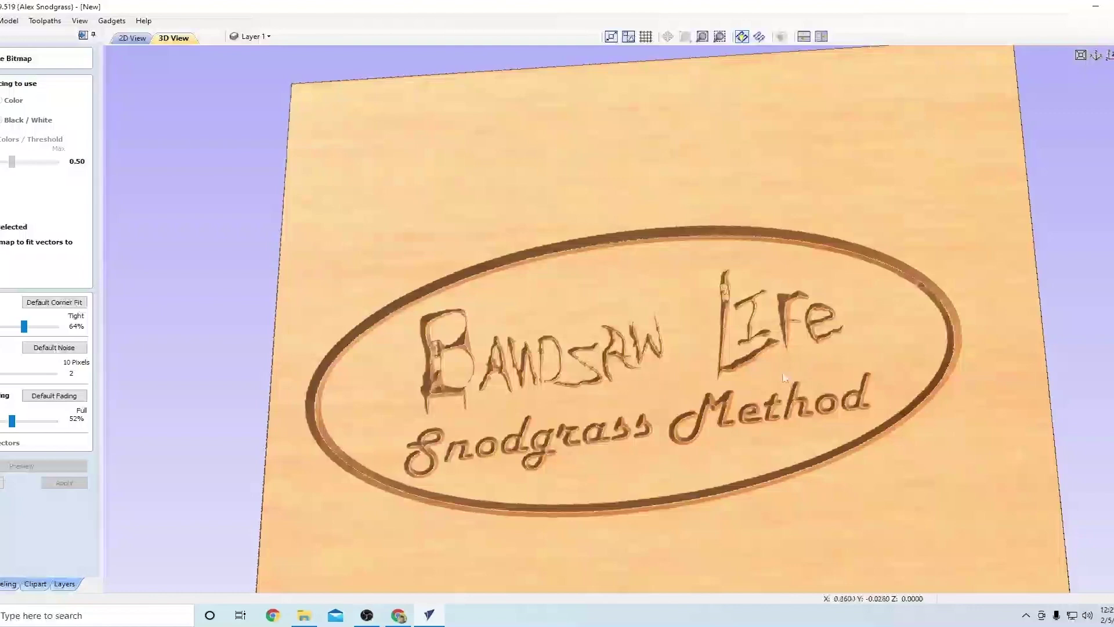
scroll(815, 360, down, 3)
scroll(707, 356, up, 2)
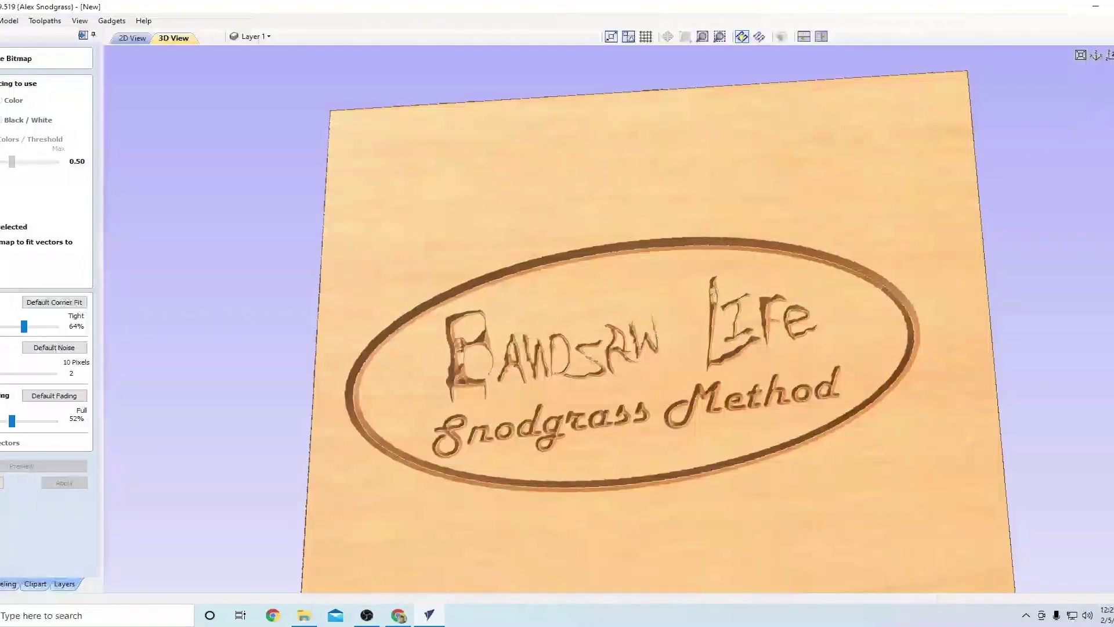
mouse_move(1110, 76)
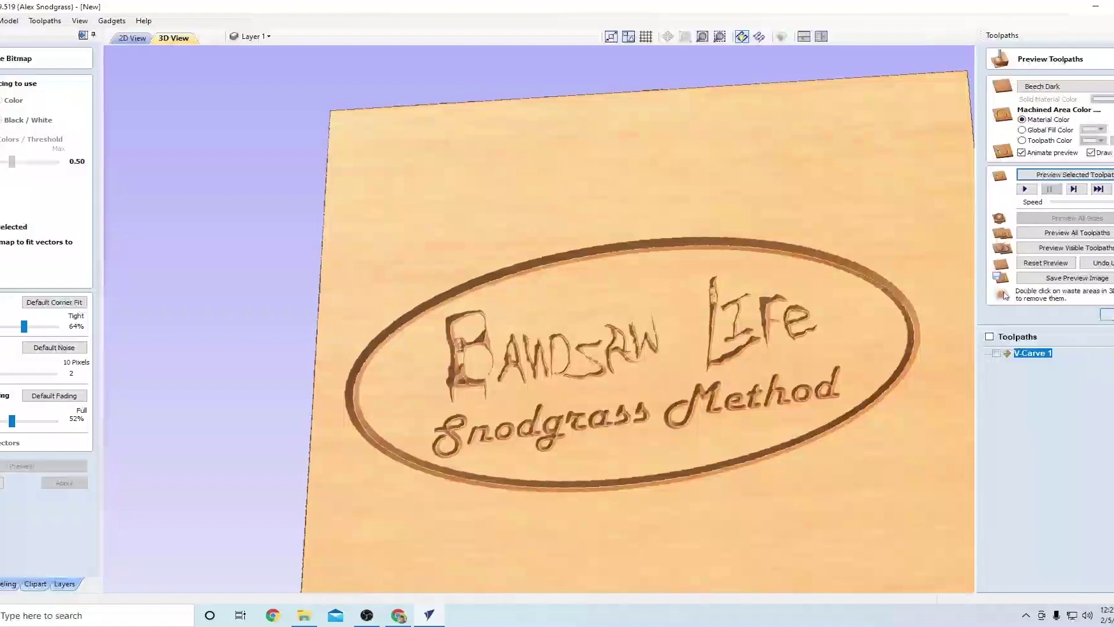
click(1104, 315)
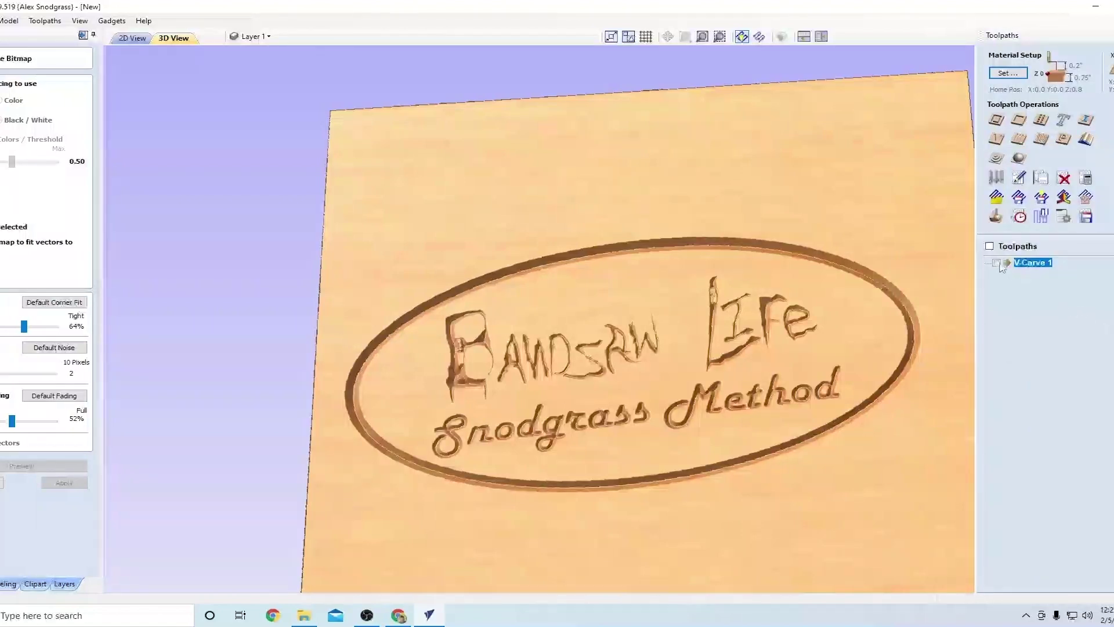
- Save the V-Carve 1 toolpath over the existing bandsaw life logo.mmg in Downloads
click(996, 262)
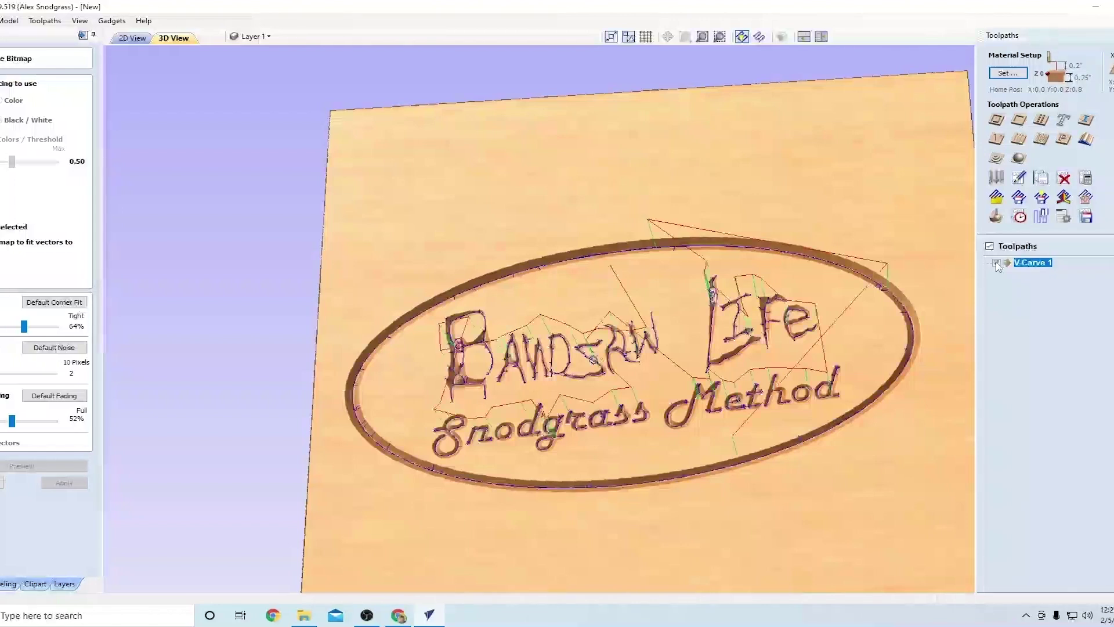
click(1086, 218)
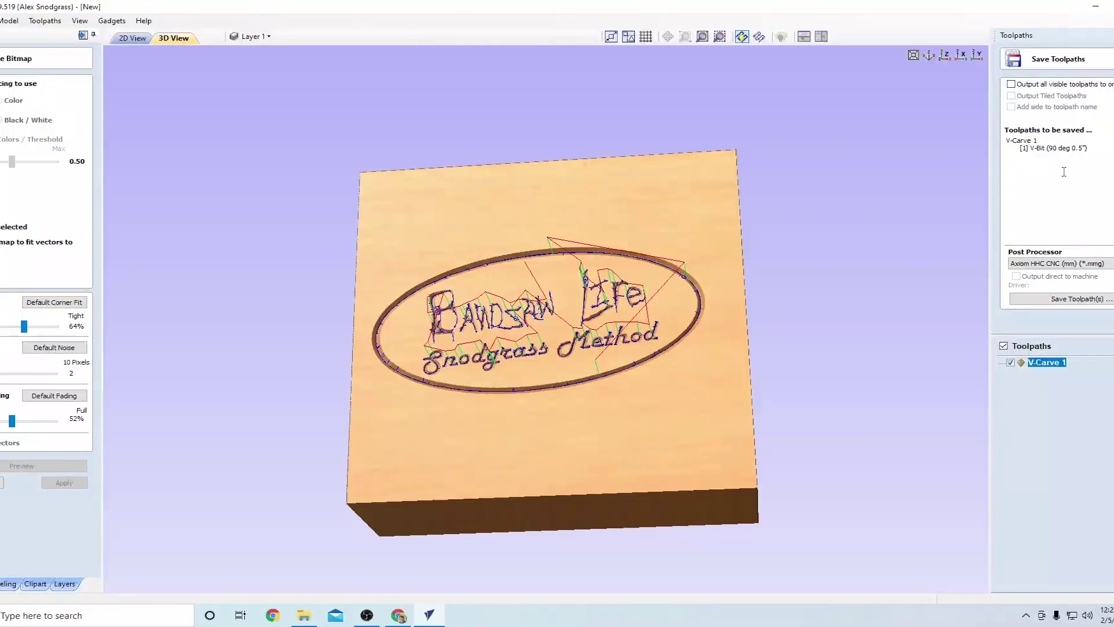
click(1074, 301)
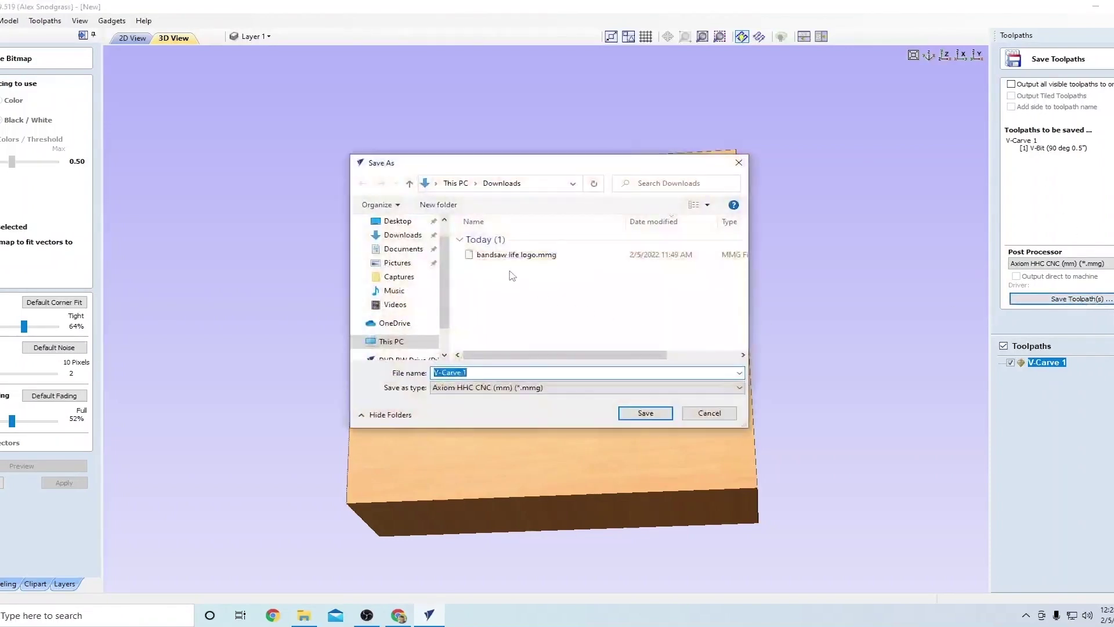
click(509, 257)
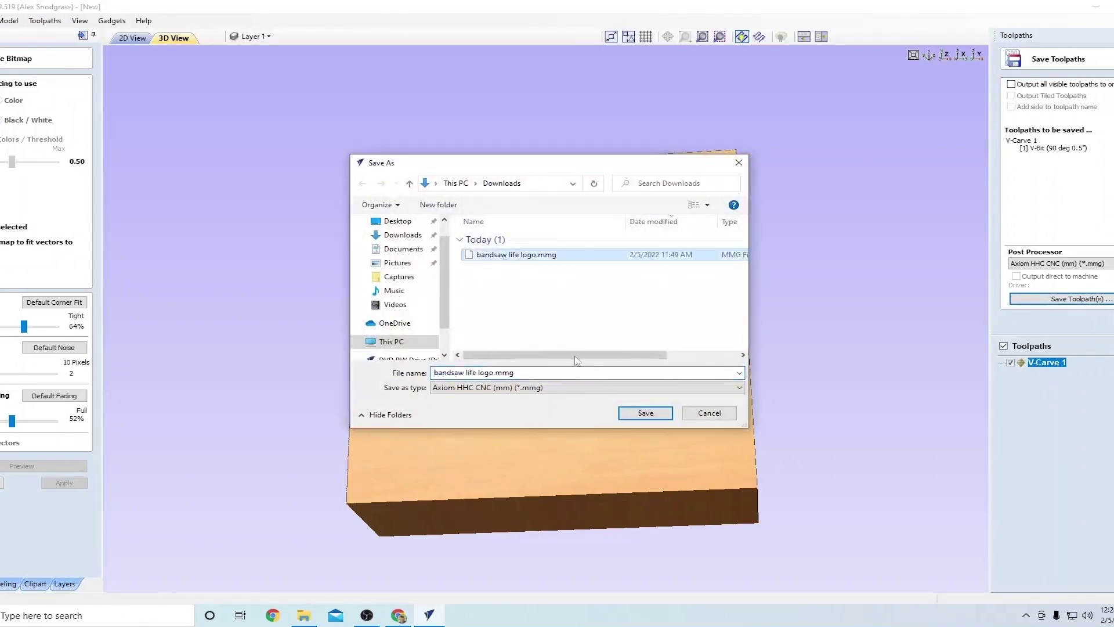
click(648, 414)
click(591, 311)
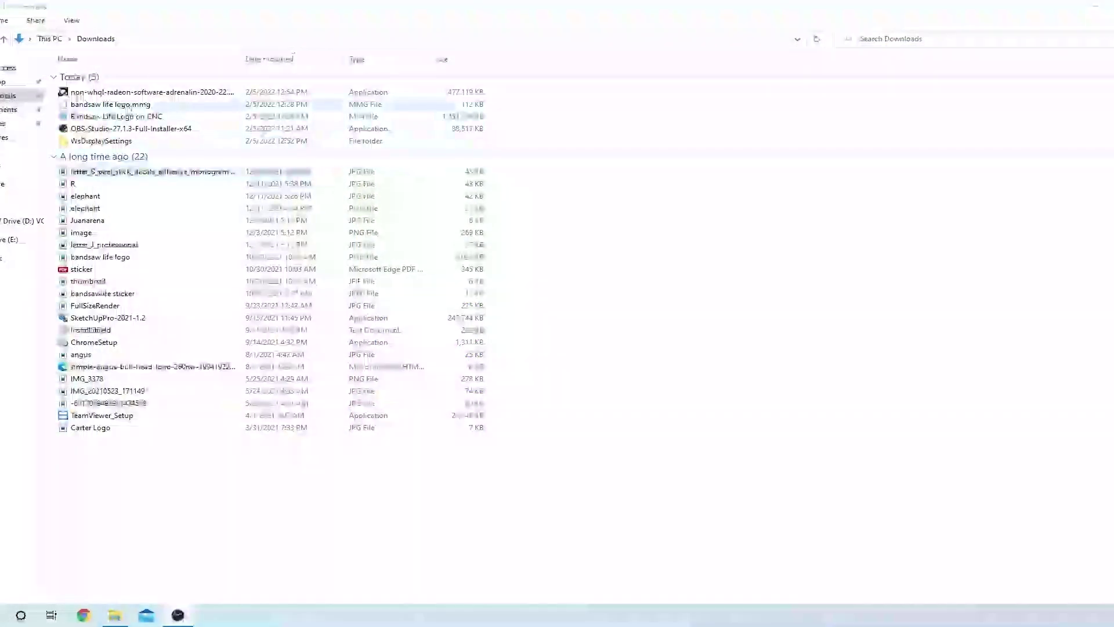
- Copy bandsaw life logo.mmg onto USB Drive (E:), replacing the older copy
click(127, 108)
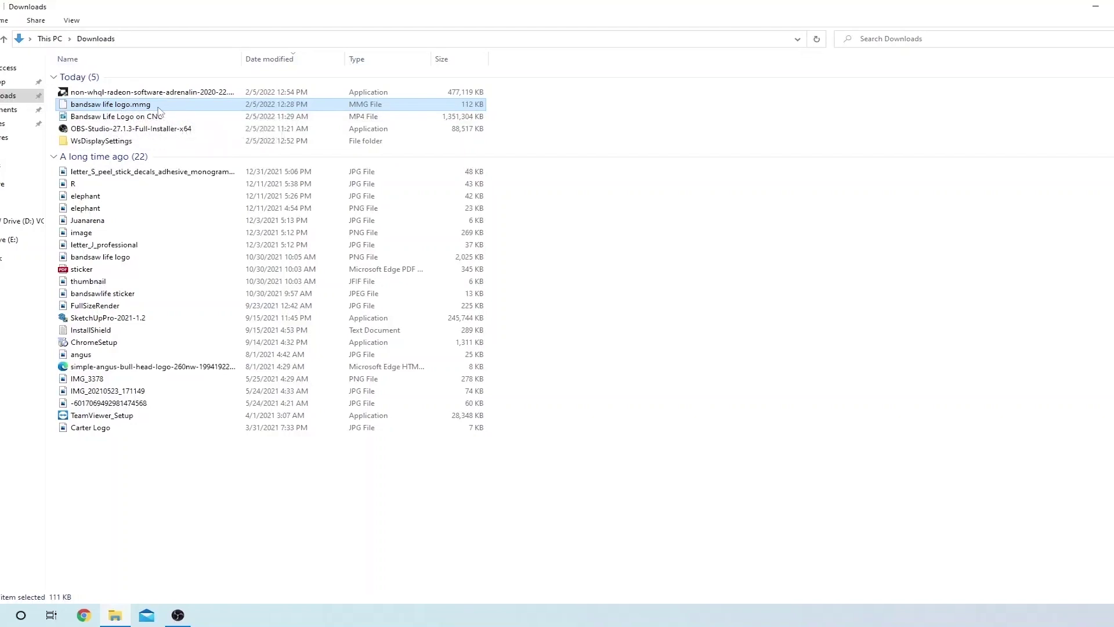
drag(88, 111, 14, 239)
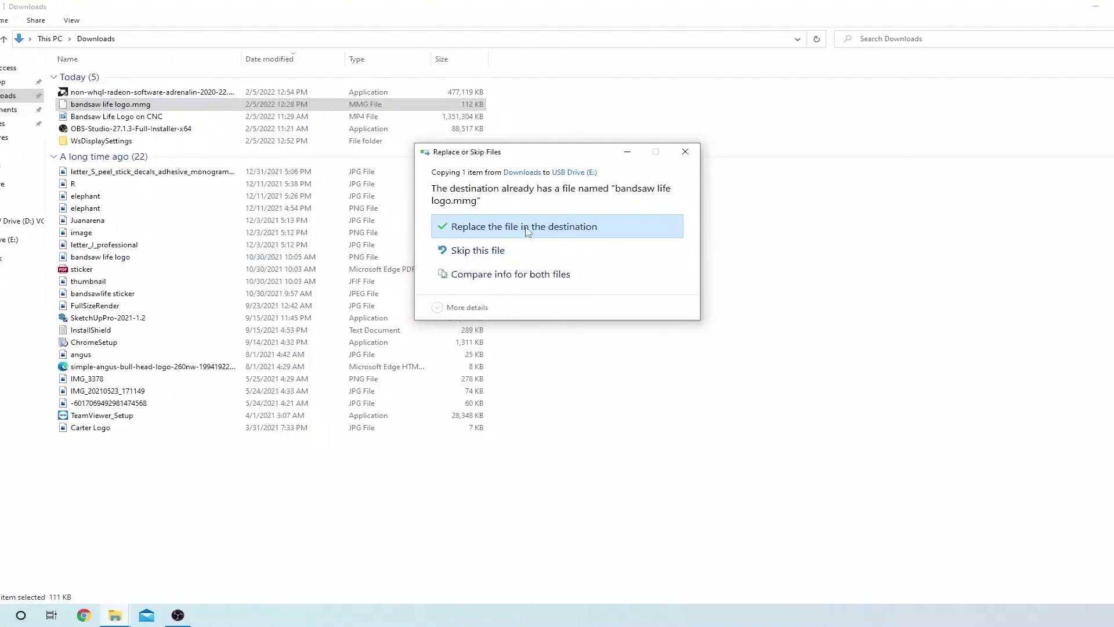
click(527, 232)
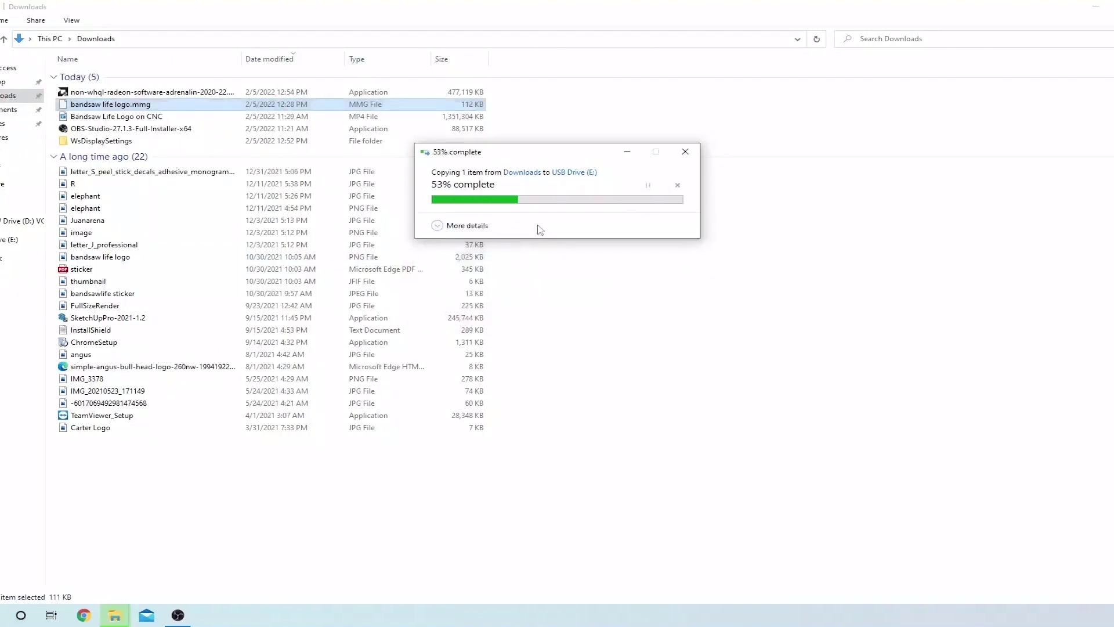
- Open USB Drive (E:) and eject it safely
click(3, 242)
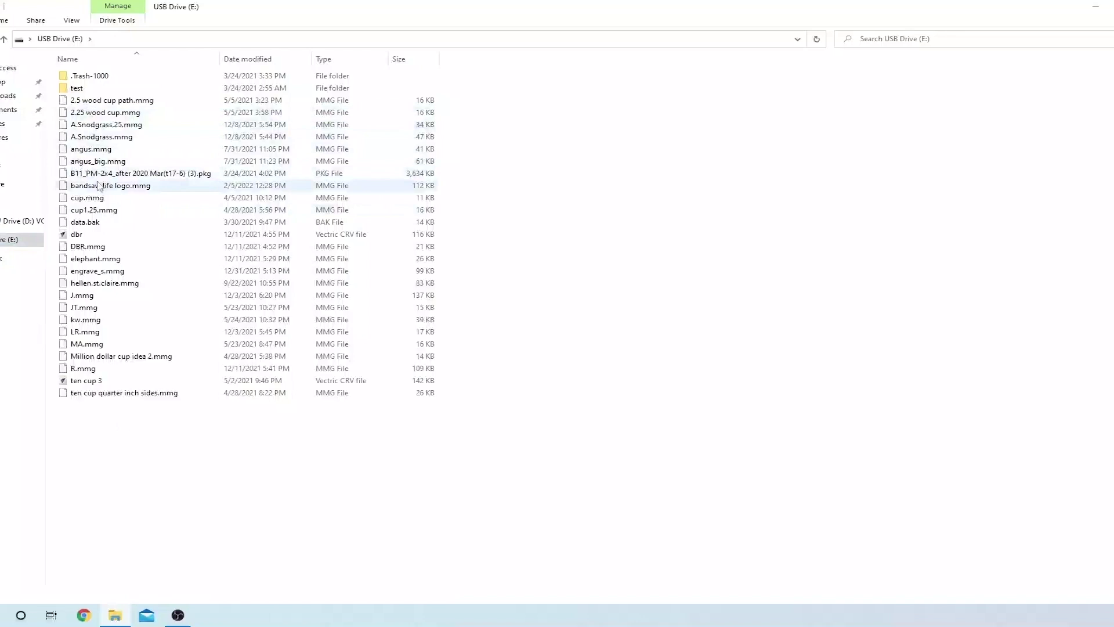
right_click(3, 249)
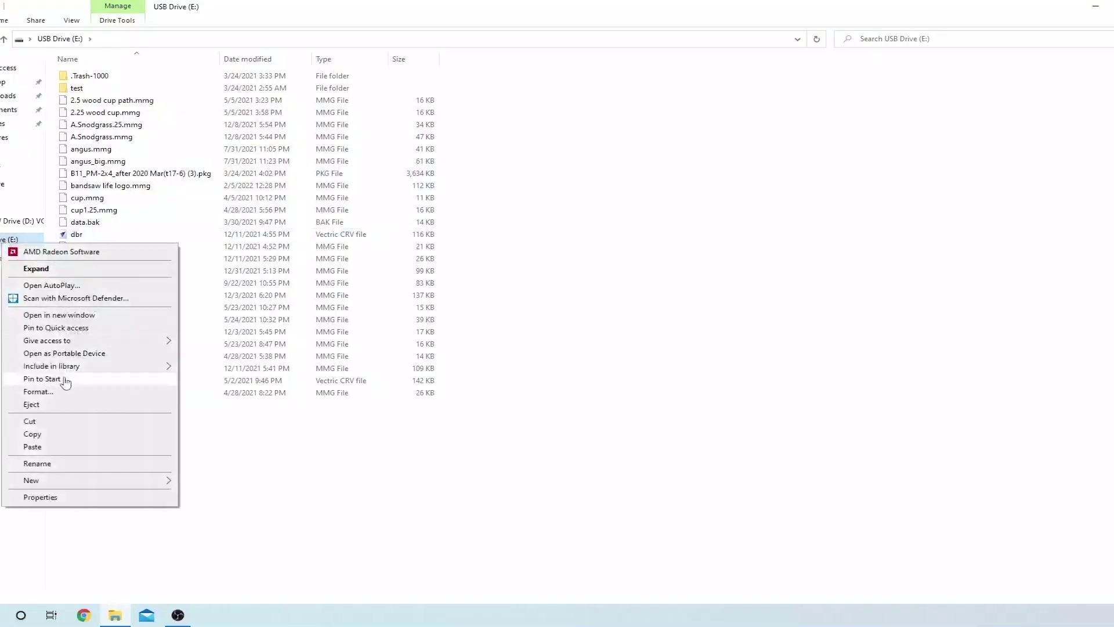
click(53, 404)
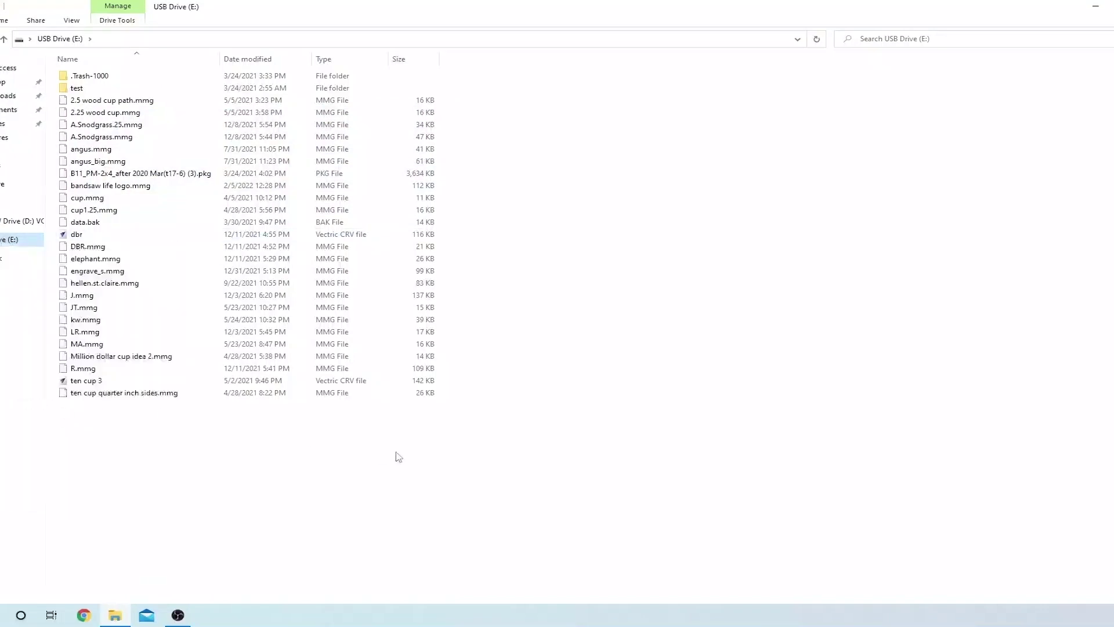